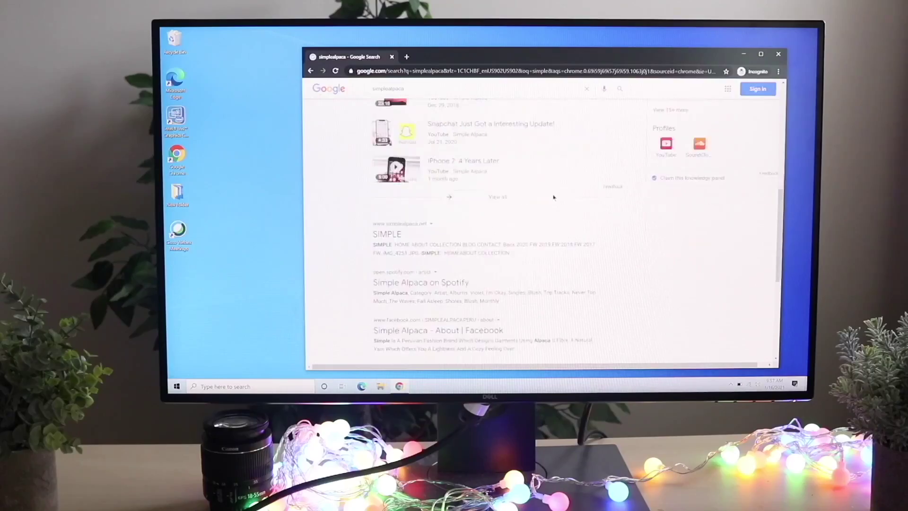
scroll(553, 196, "up", 3)
scroll(553, 197, "up", 2)
scroll(553, 197, "up", 3)
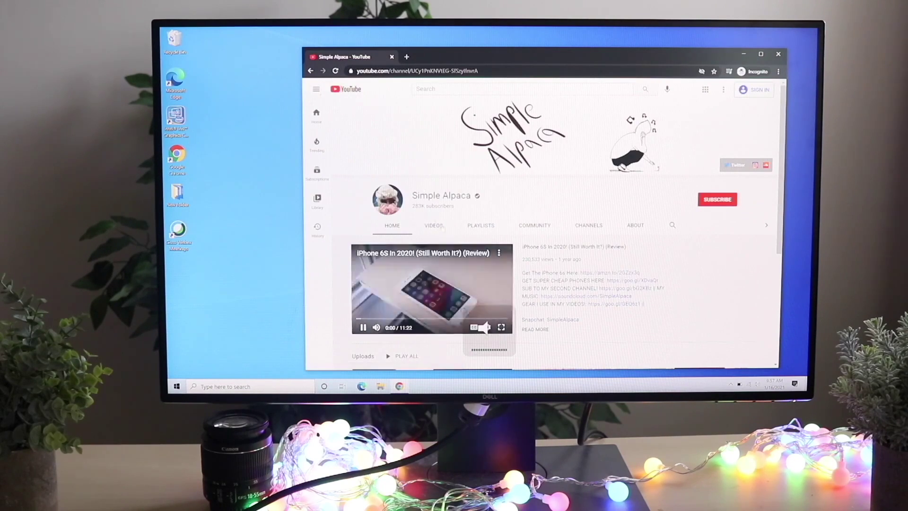
Show the Simple Alpaca channel's uploaded videos via its VIDEOS tab
left_click(443, 226)
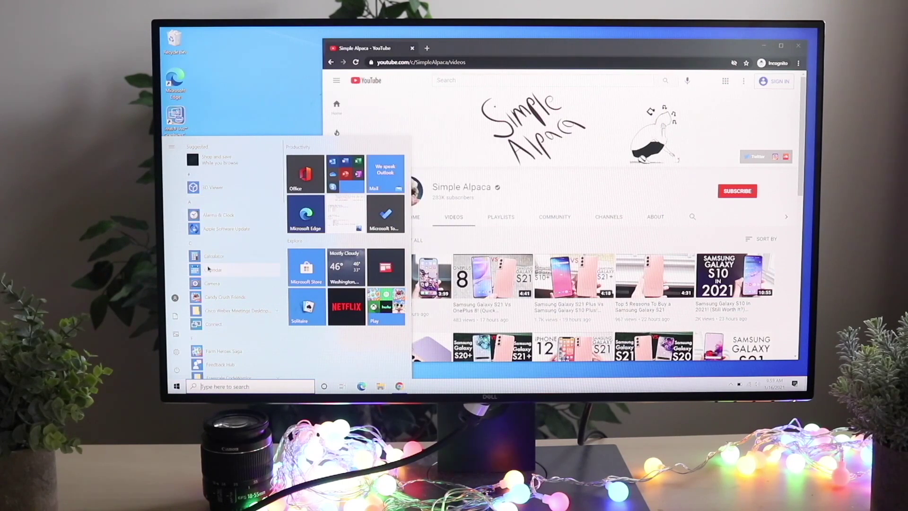
scroll(213, 299, "down", 5)
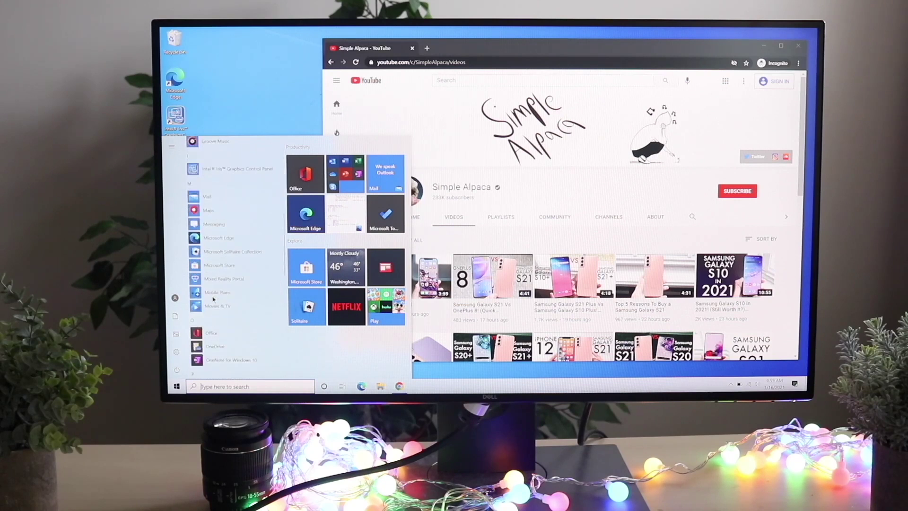
scroll(208, 172, "down", 5)
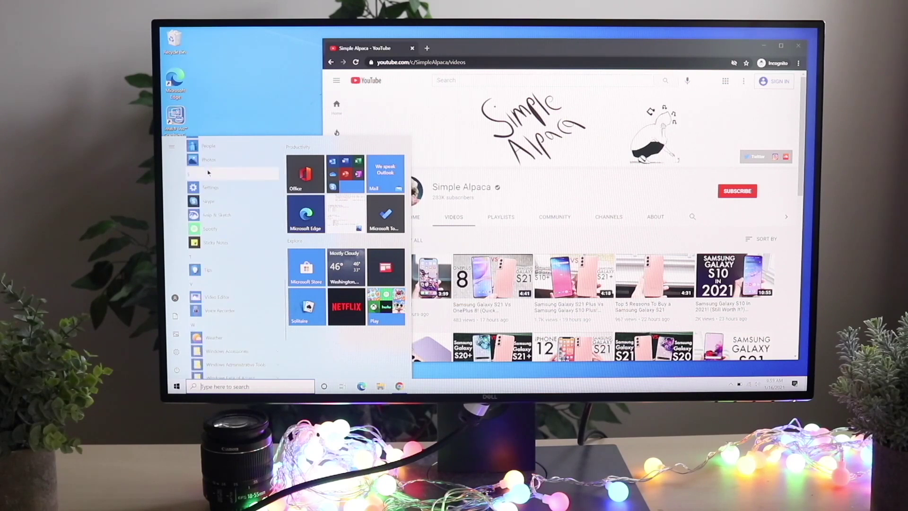
scroll(200, 264, "down", 4)
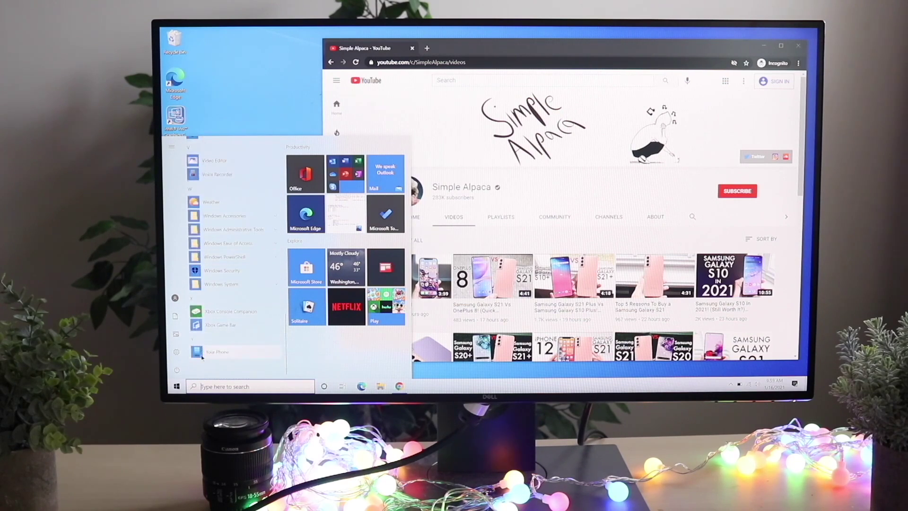
left_click(228, 218)
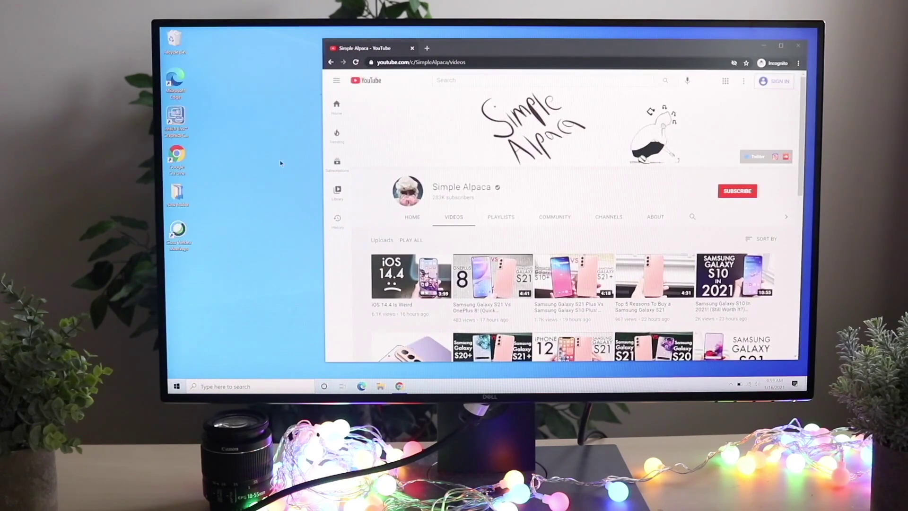
left_click(176, 385)
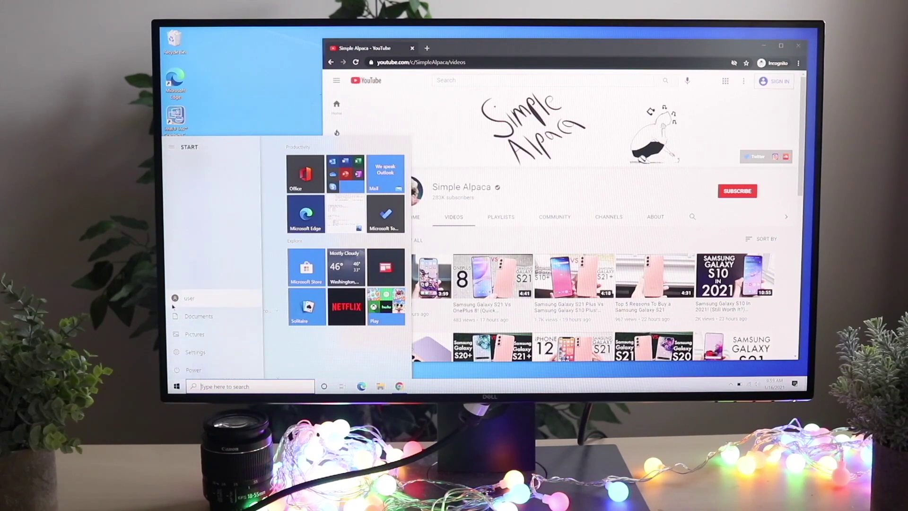
left_click(306, 268)
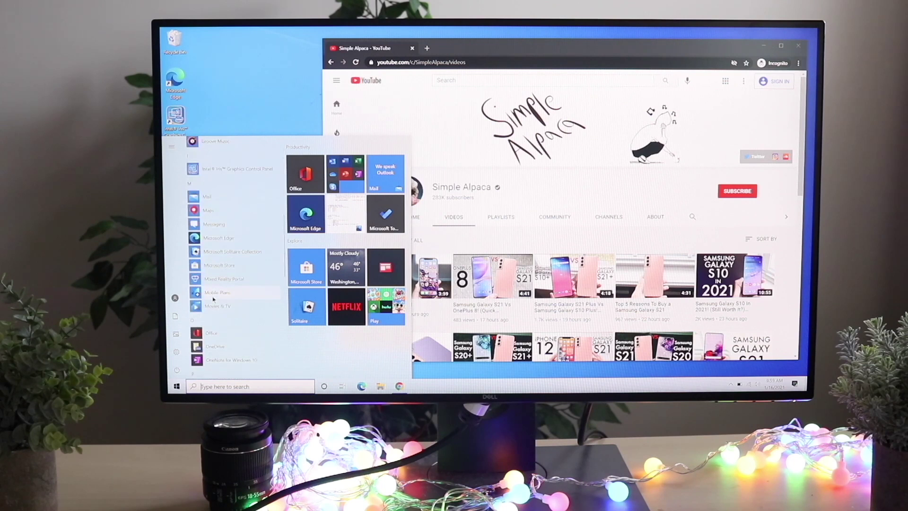
scroll(208, 172, "down", 3)
scroll(207, 188, "down", 3)
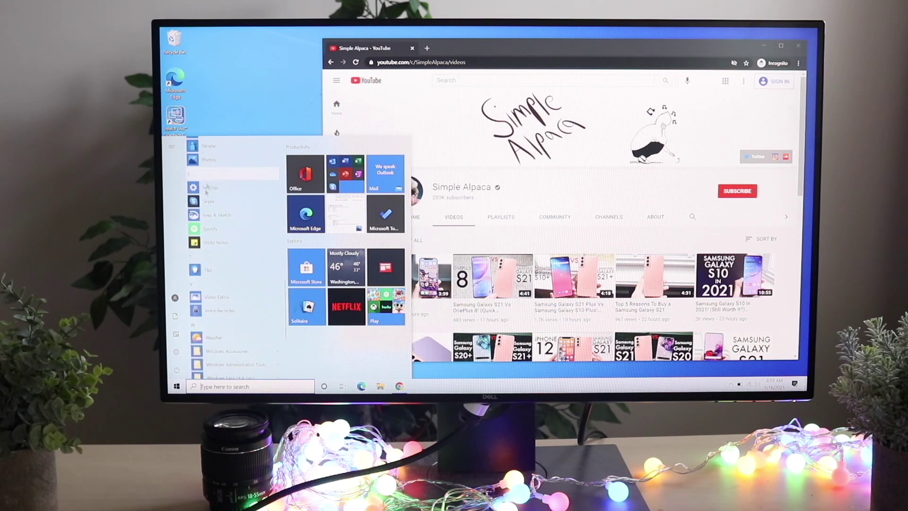
scroll(201, 263, "down", 3)
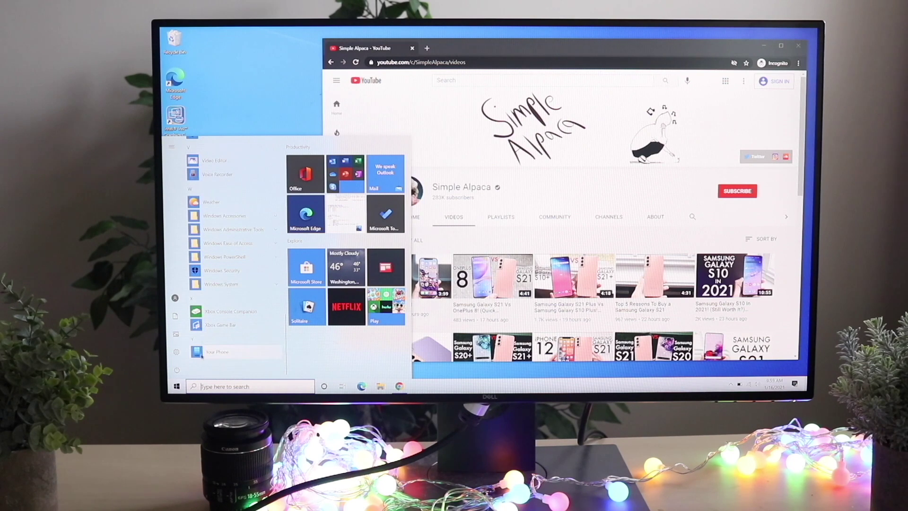
left_click(228, 217)
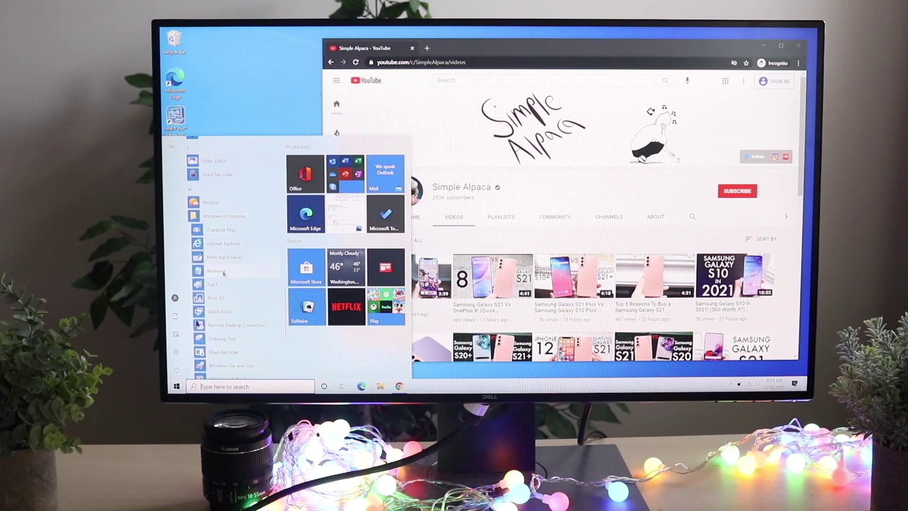
key("super+Tab")
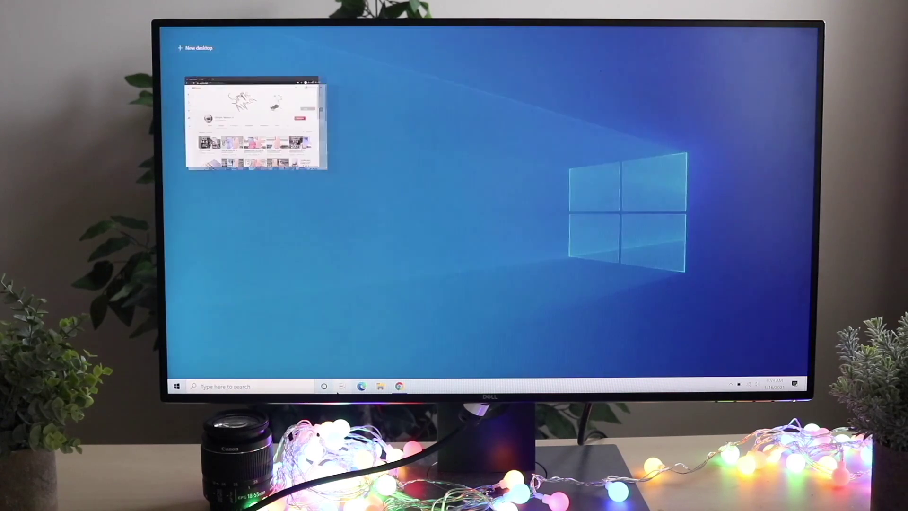
left_click(282, 160)
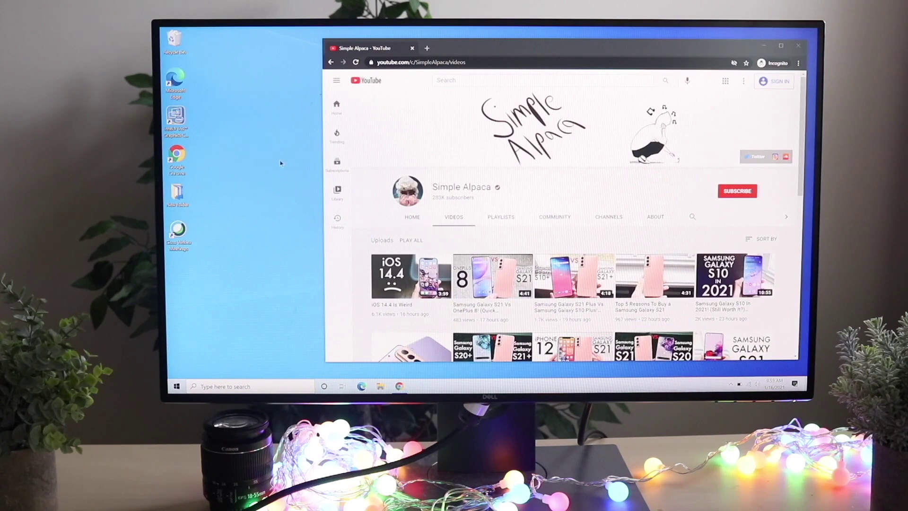
key("super")
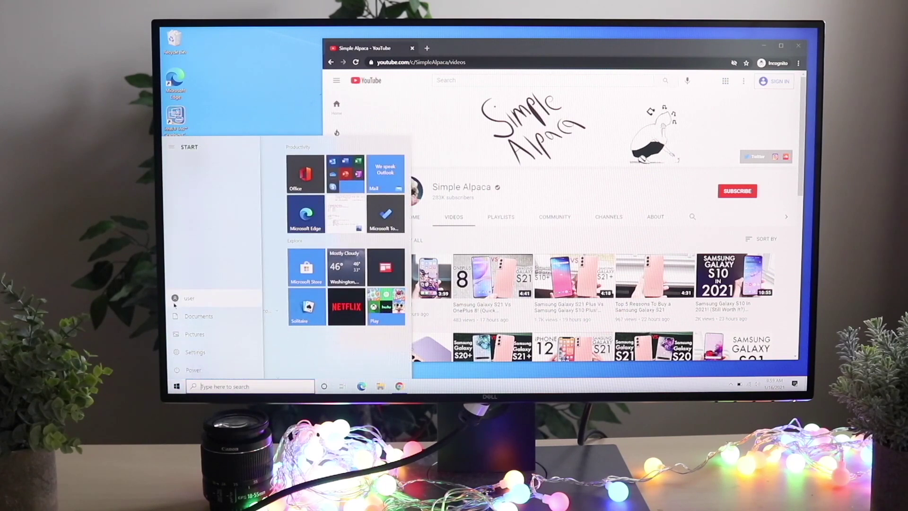
Launch Microsoft Store from its Start menu tile to reach the Home page
left_click(305, 268)
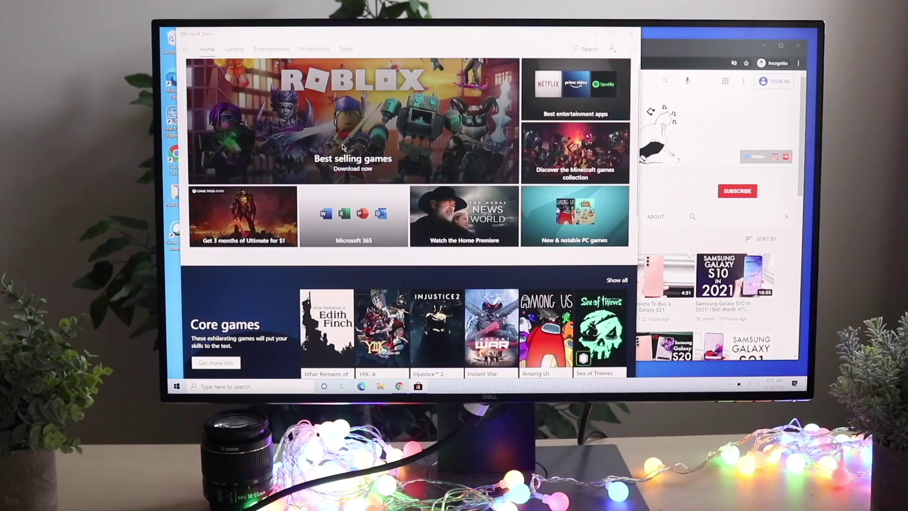
scroll(344, 147, "down", 3)
scroll(344, 147, "down", 3)
scroll(343, 147, "down", 1)
scroll(343, 147, "down", 3)
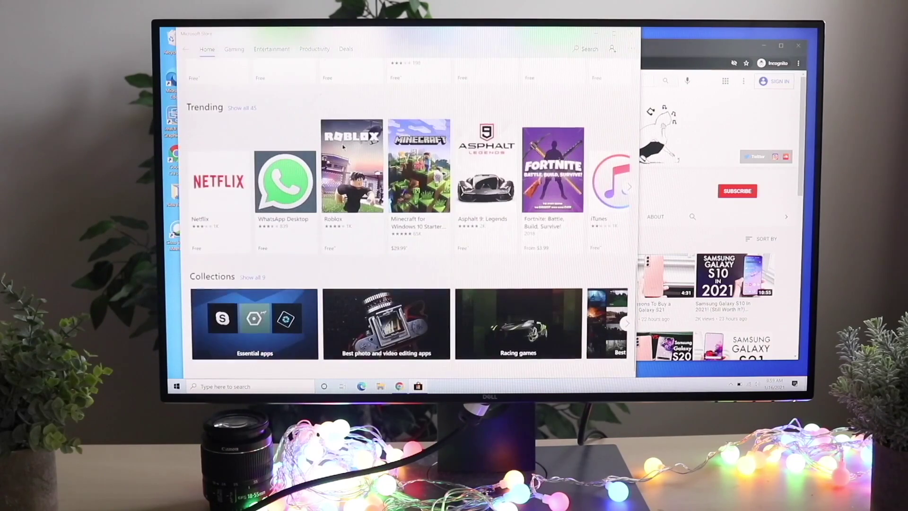
scroll(343, 147, "up", 1)
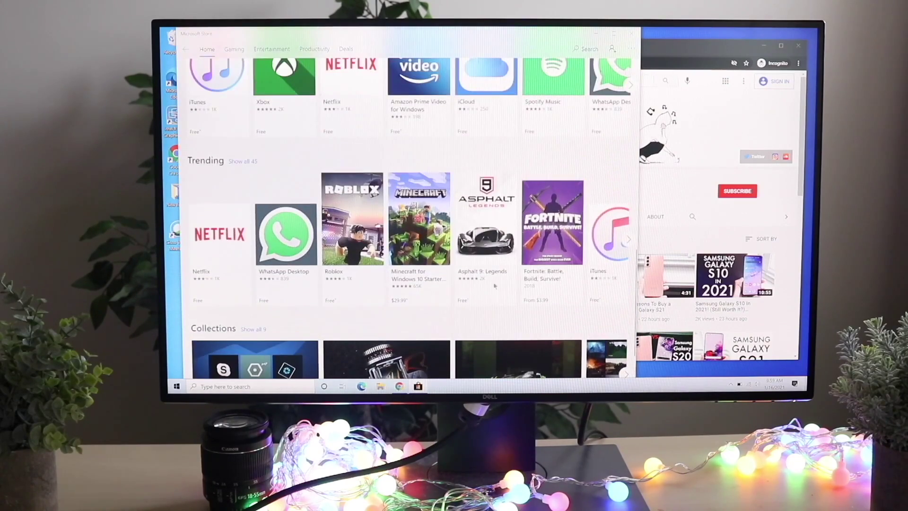
scroll(544, 276, "up", 3)
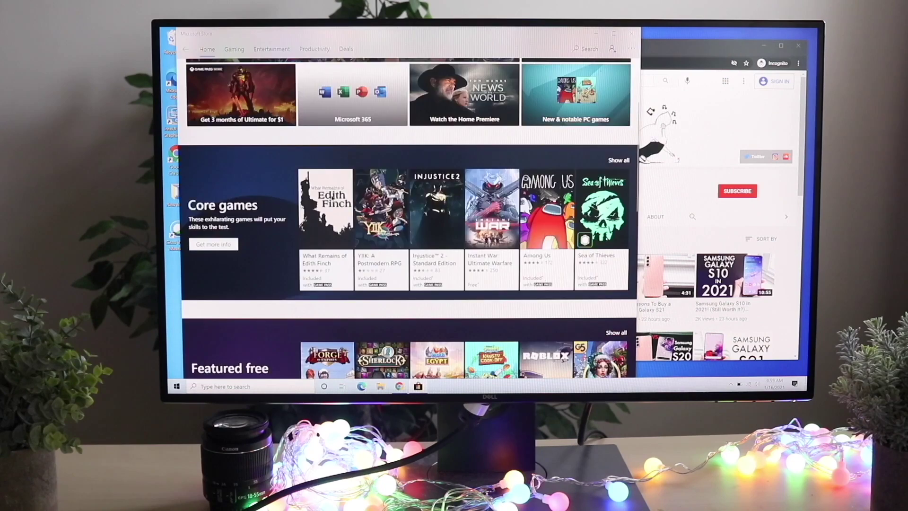
scroll(332, 196, "up", 2)
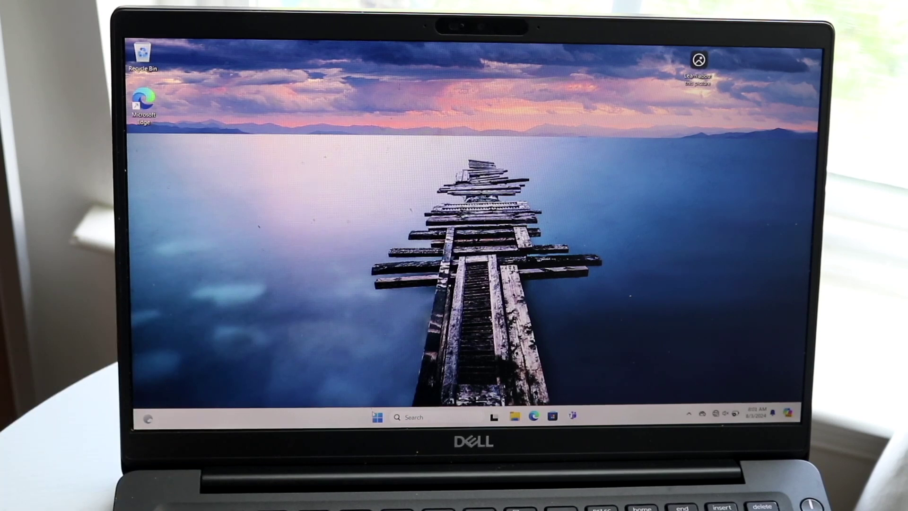
Launch Settings from Top apps in the taskbar search panel
left_click(411, 417)
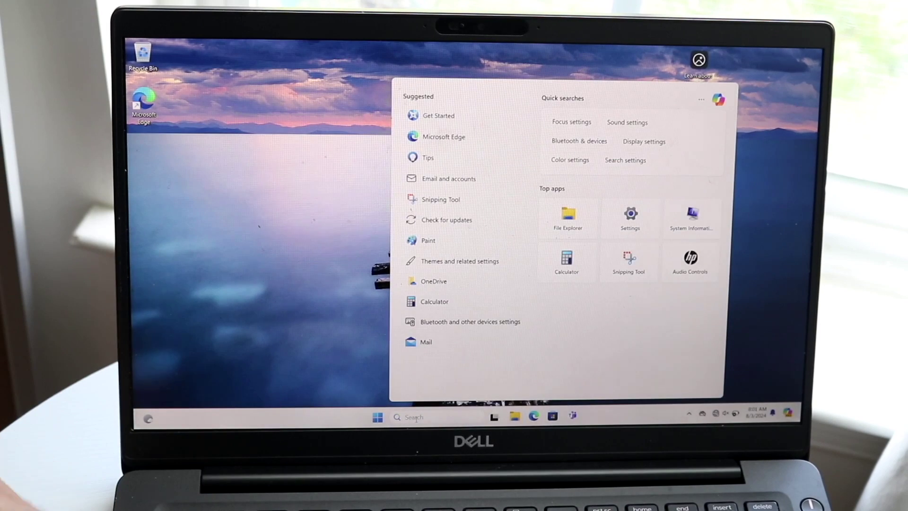
left_click(647, 213)
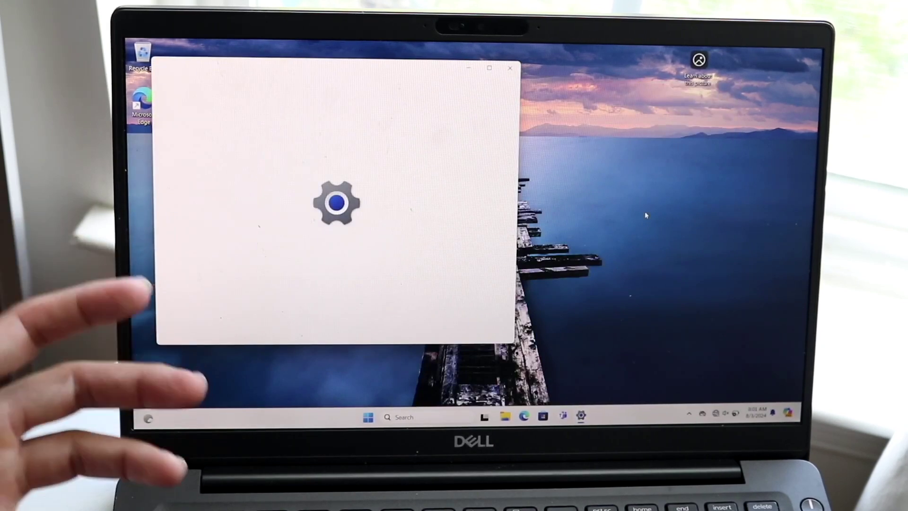